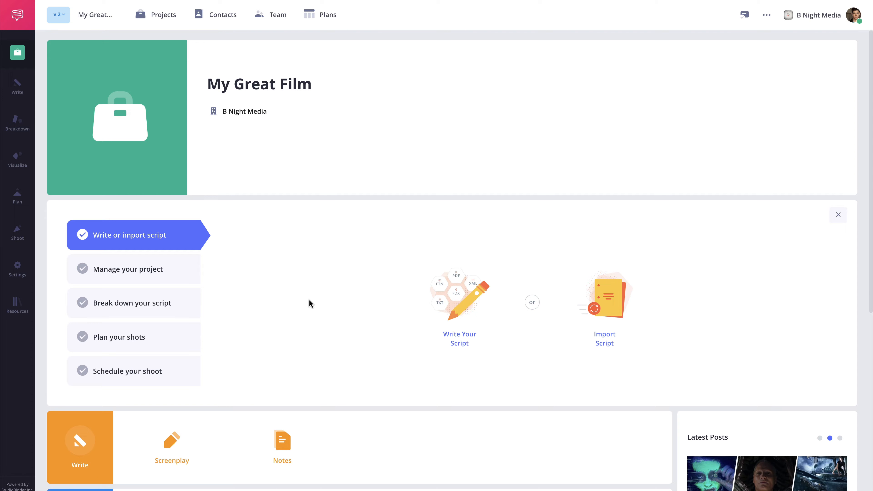
Reveal the Breakdown flyout menu in the sidebar of the My Great Film project.
mouse_move(20, 133)
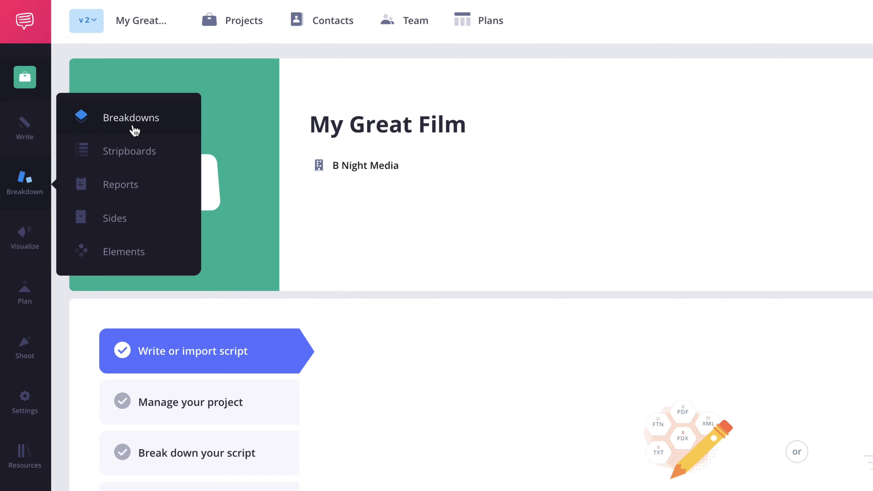
Open the Breakdowns scene list and go to scene 1, EXT. TENT - MORNING.
click(135, 130)
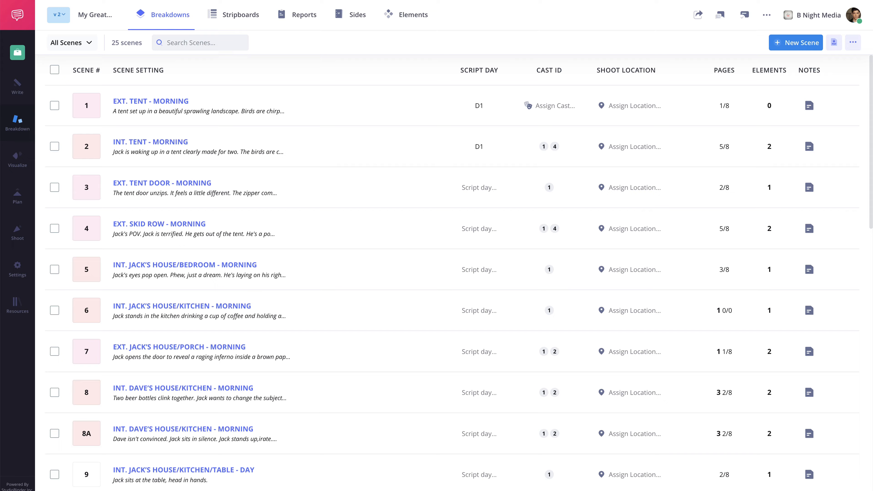
click(153, 101)
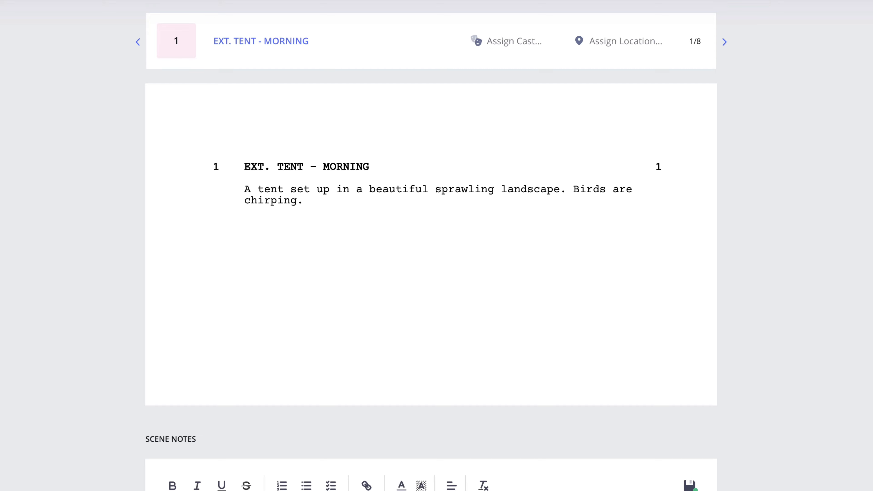
Tag 'tent' as a Props element on every mention in the script, across 4 scenes.
double_click(324, 190)
drag(367, 189, 429, 189)
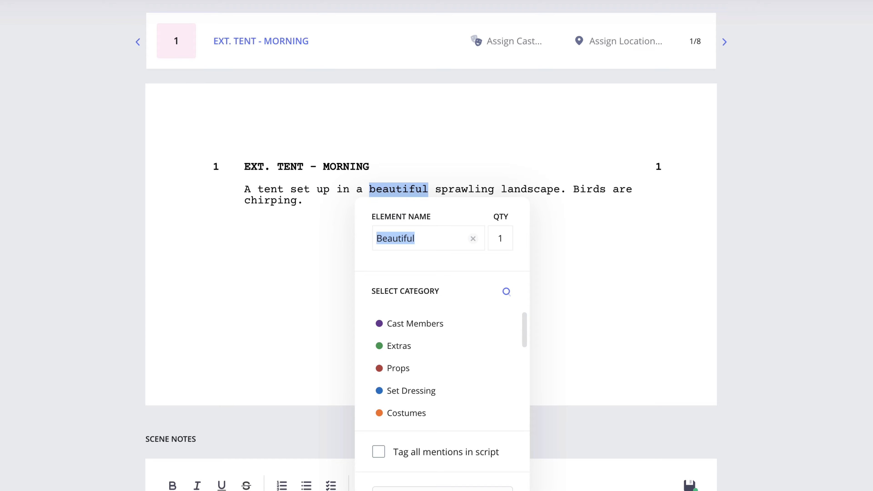
double_click(268, 189)
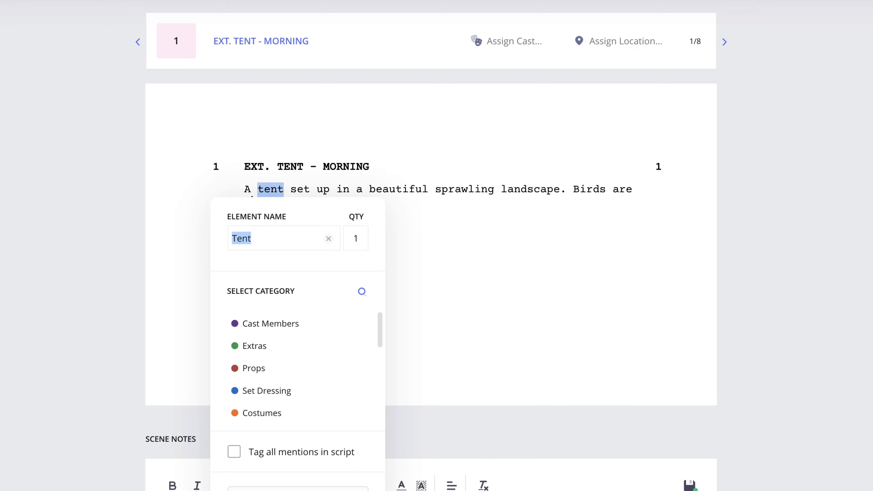
scroll(302, 228, down, 2)
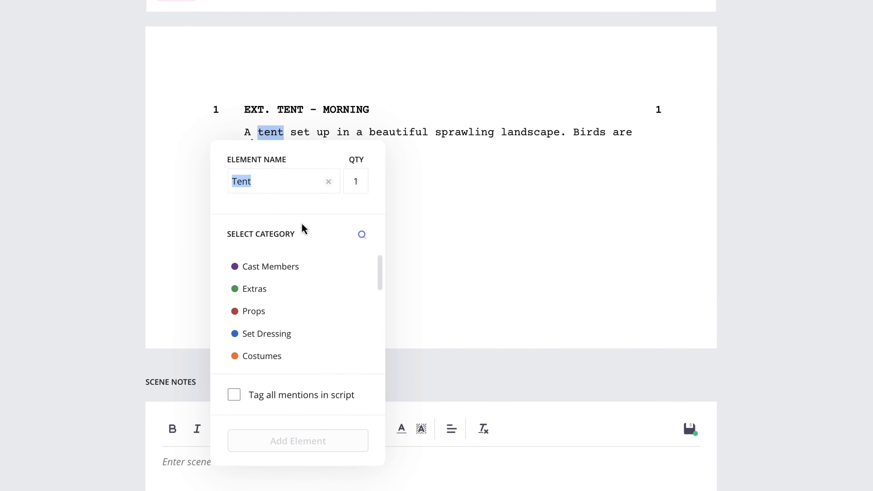
scroll(328, 288, down, 6)
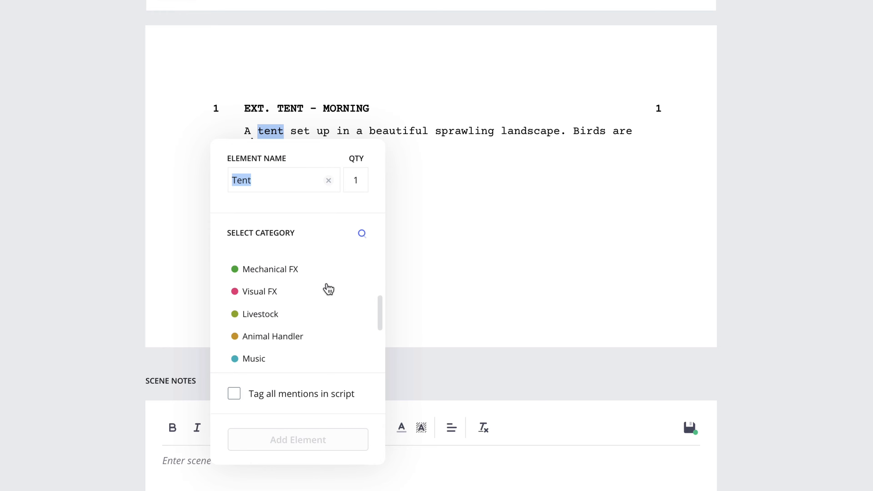
scroll(329, 289, up, 6)
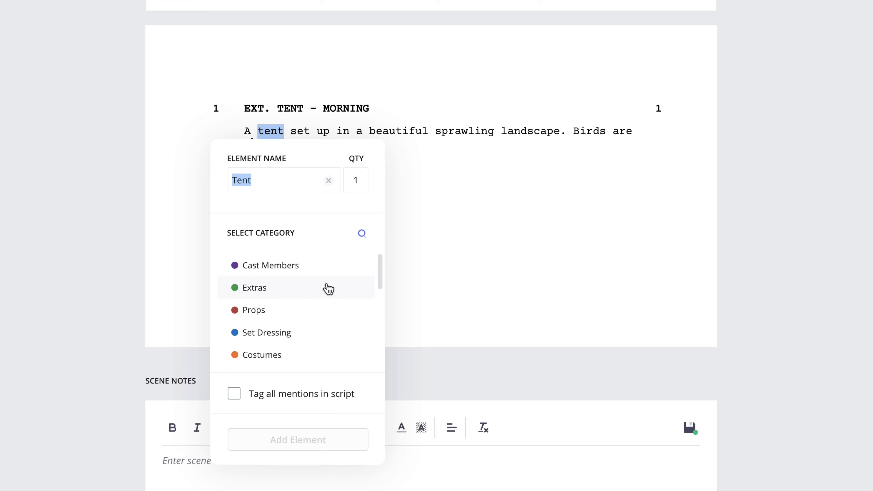
click(284, 314)
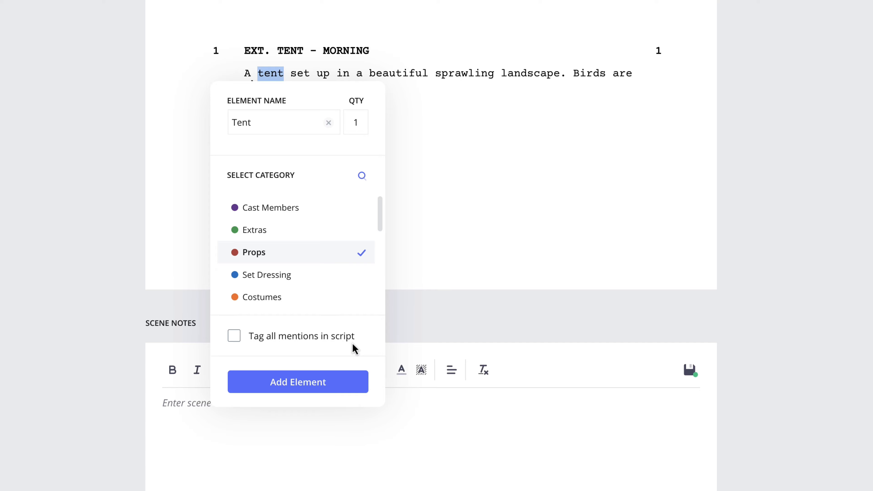
click(237, 339)
click(298, 384)
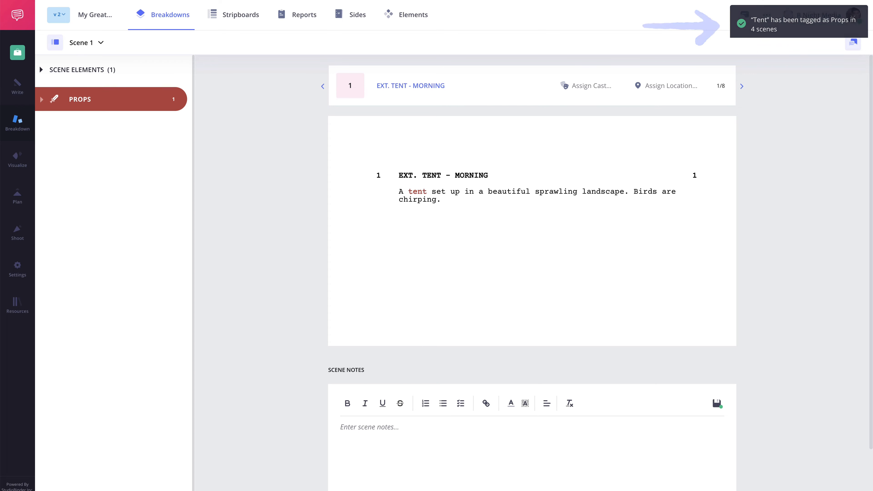
Manually add 'Sleeping Bags' to scene 1 as a Props element.
click(53, 130)
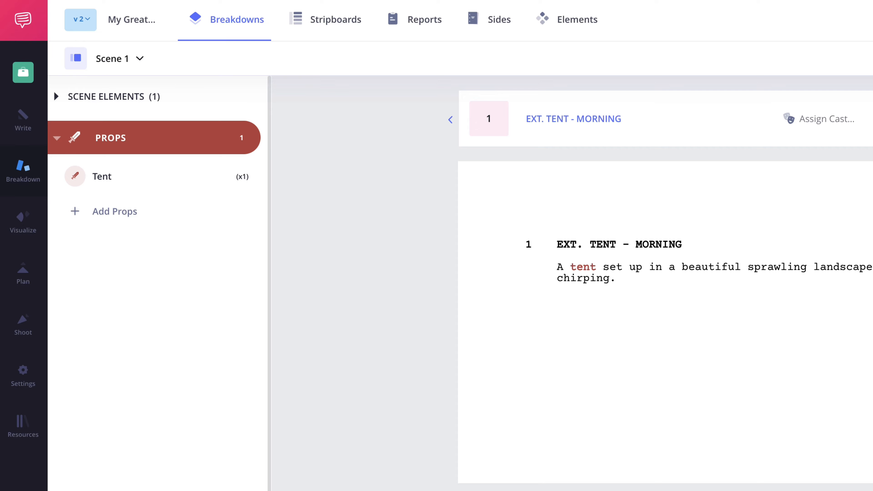
mouse_move(200, 304)
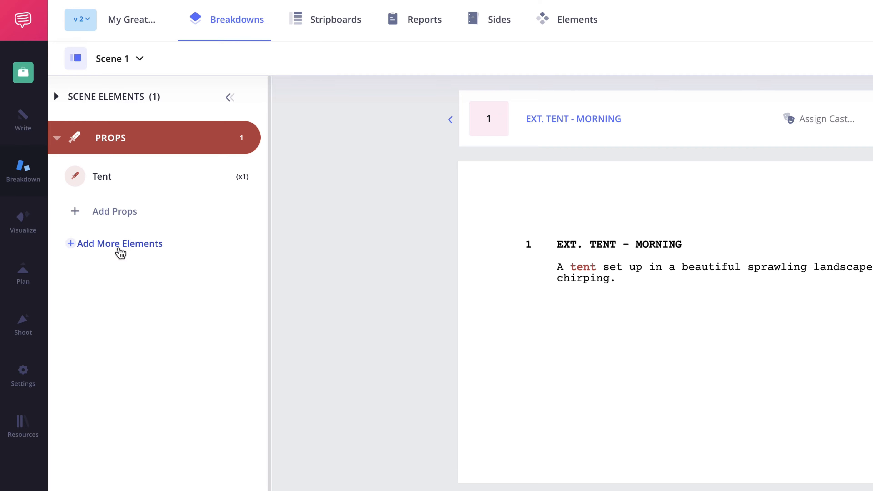
click(121, 253)
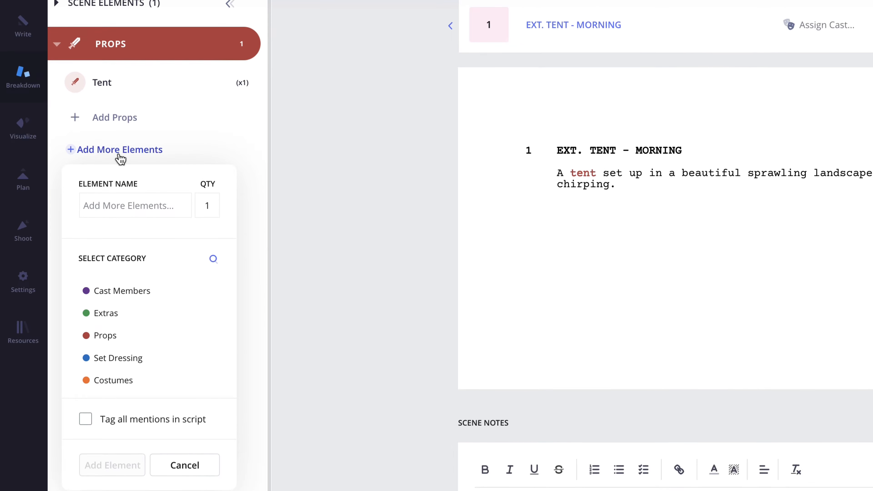
text(Sleeping Bags)
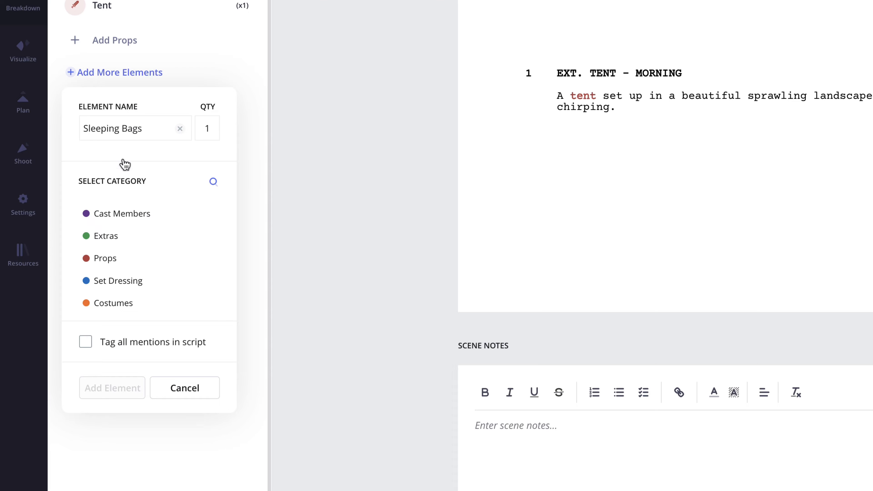
click(132, 260)
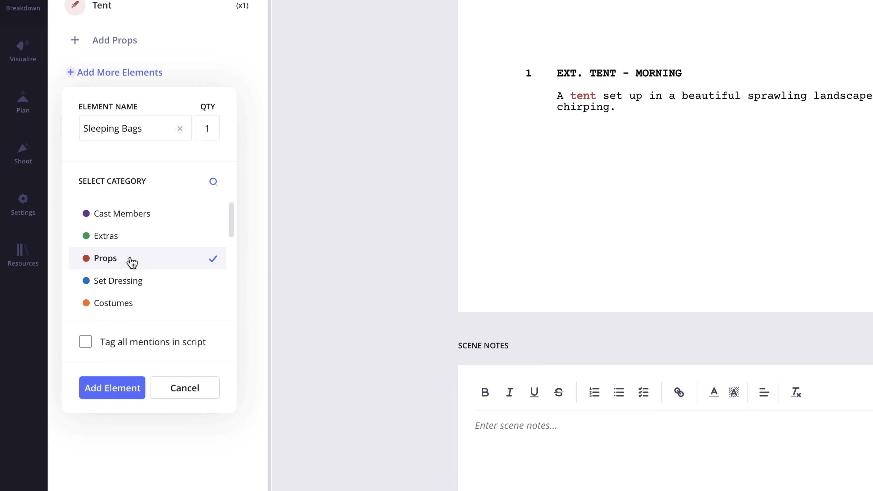
click(112, 387)
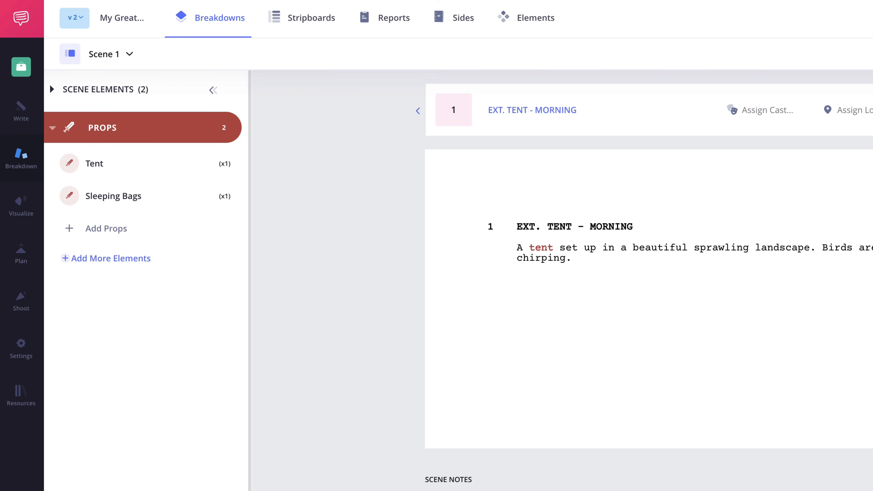
Edit the Sleeping Bags prop to a quantity of 2.
click(240, 196)
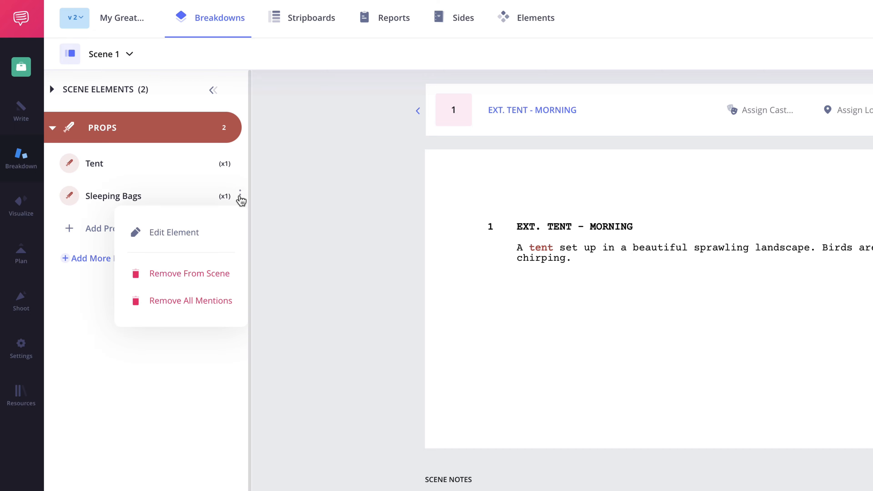
click(206, 232)
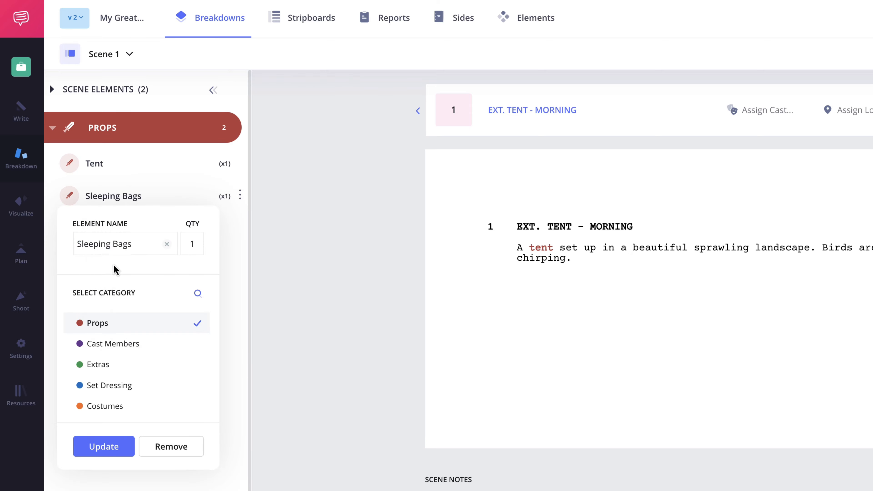
double_click(194, 244)
text(2)
click(104, 446)
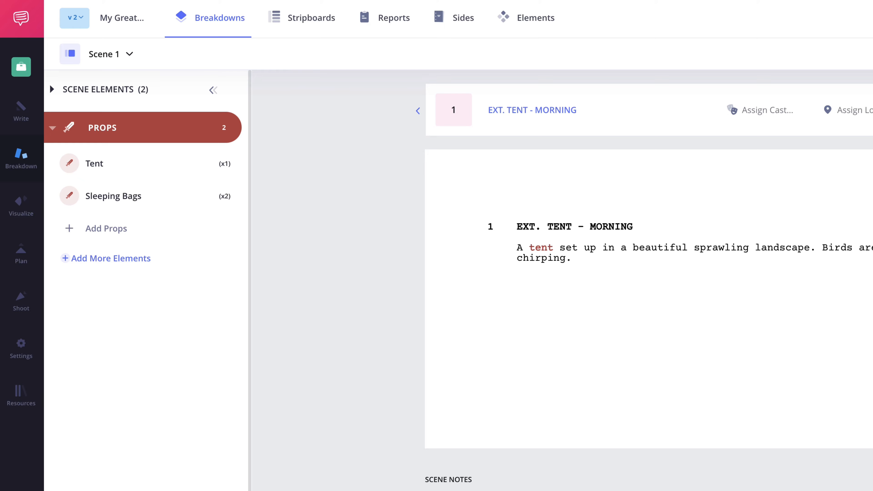
Add Tent as a Set Dressing element in scene 1 and expand the Props and Set Dressing groups.
click(126, 258)
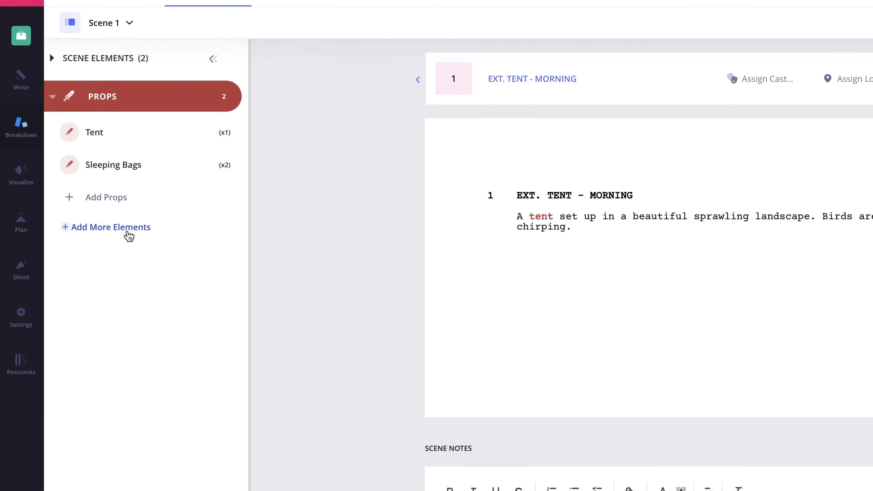
text(Tent)
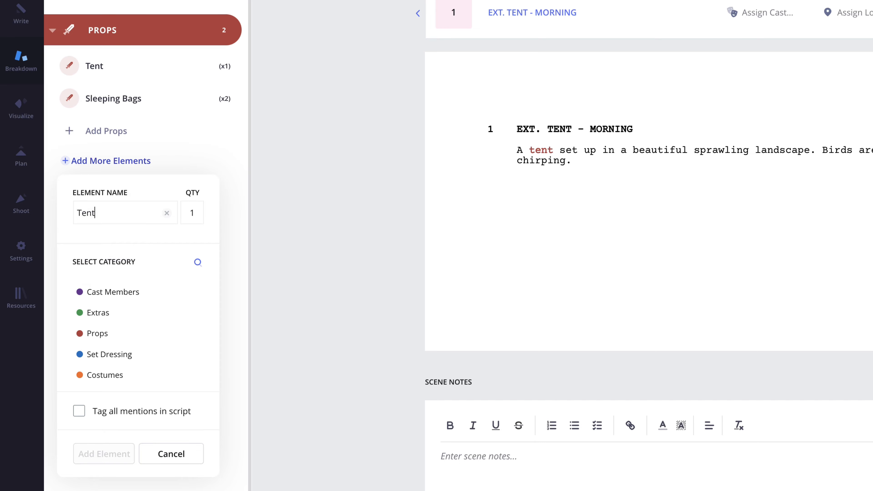
click(140, 360)
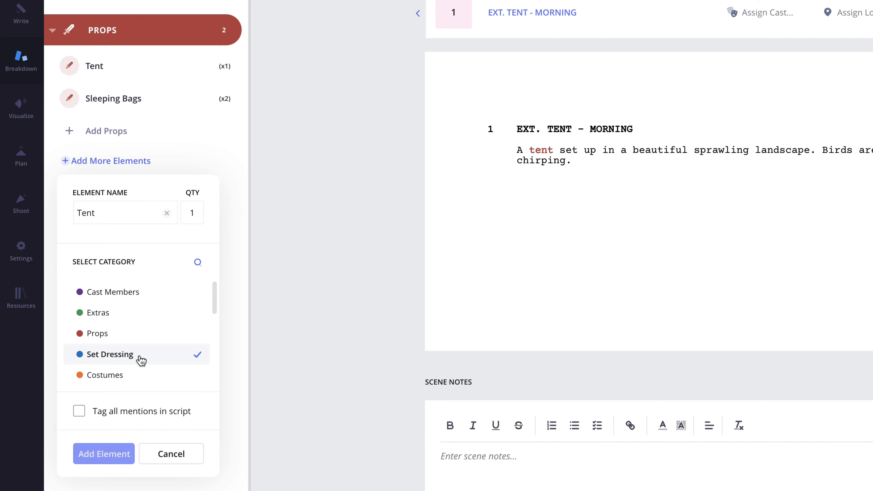
click(103, 459)
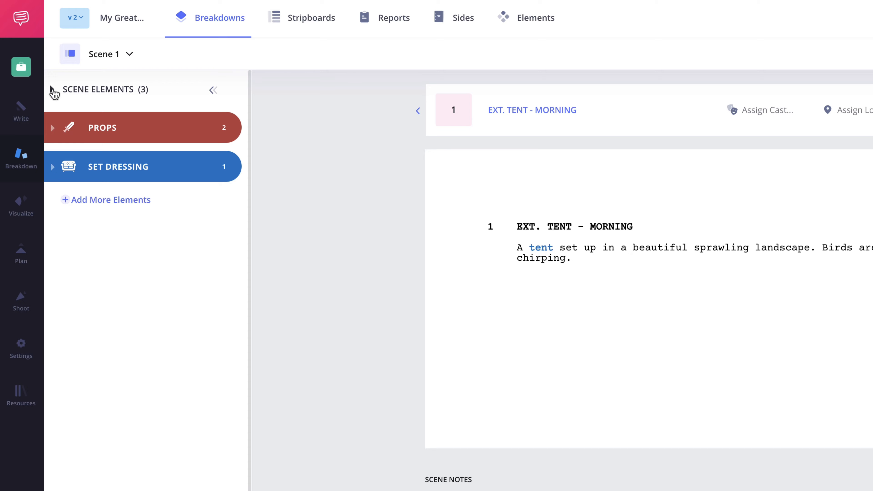
click(53, 90)
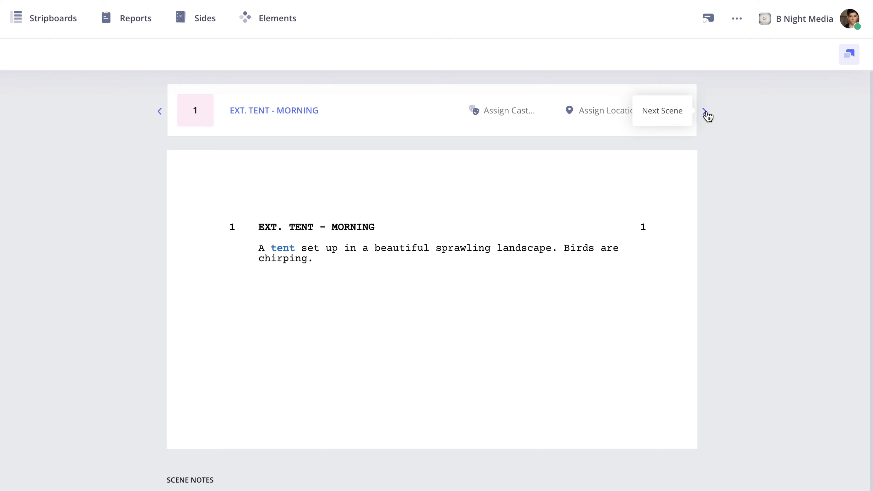
Move to scene 16, EXT. BUS STOP - DAY, and assign cast member JACK.
click(704, 111)
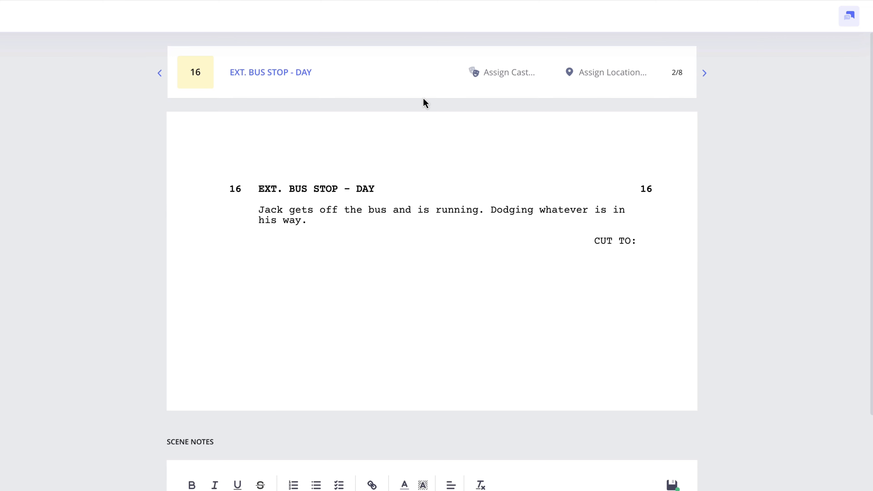
click(507, 82)
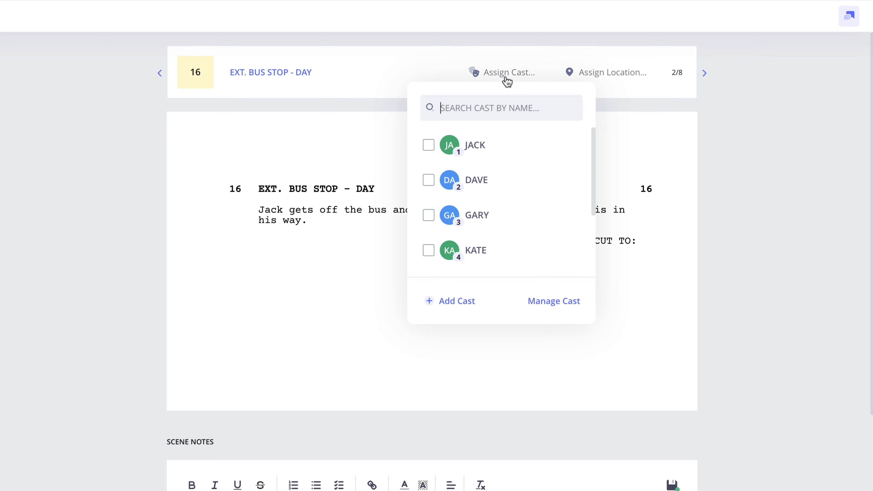
click(428, 146)
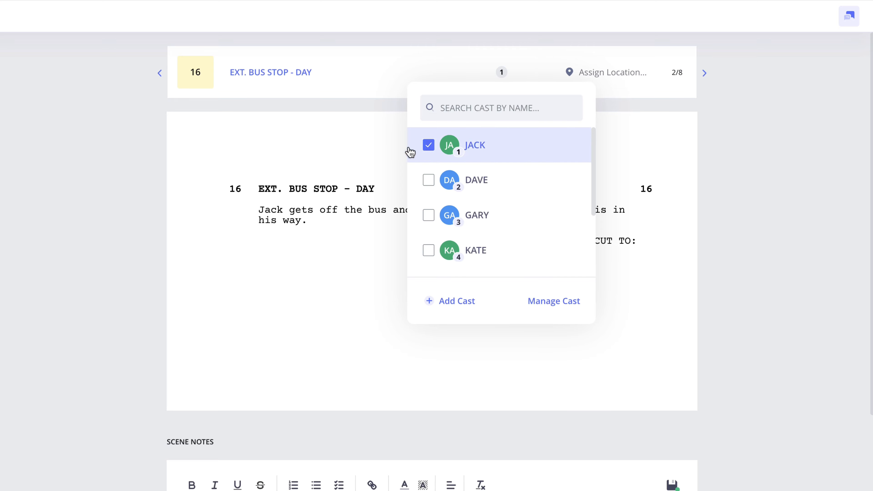
click(360, 151)
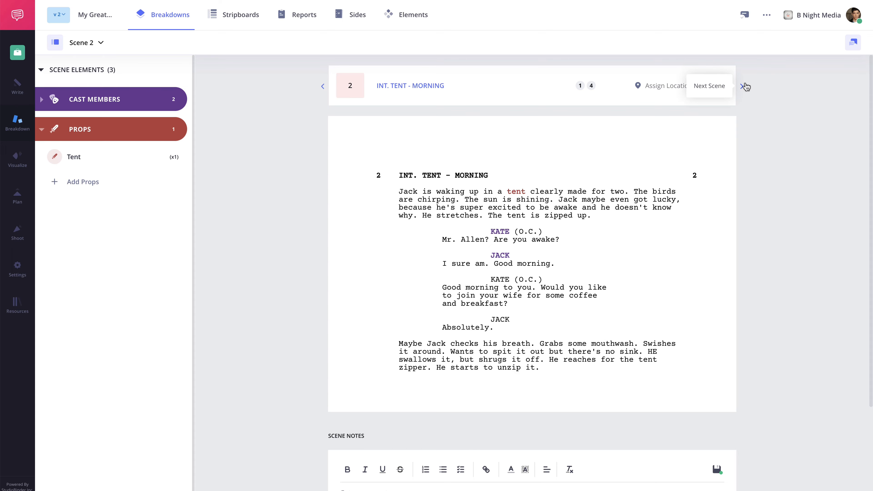
Browse neighbouring scenes, review scene 8's breakdown, then jump back to scene 1.
click(742, 86)
click(323, 87)
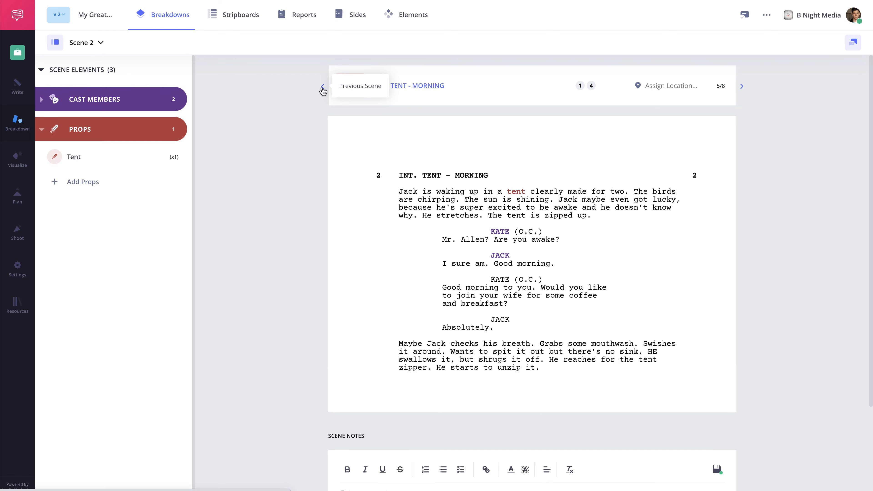
click(100, 42)
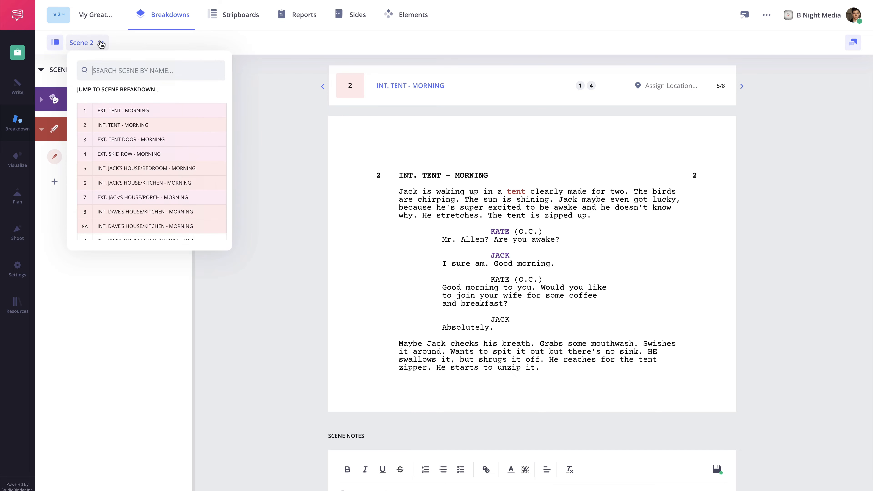
click(107, 212)
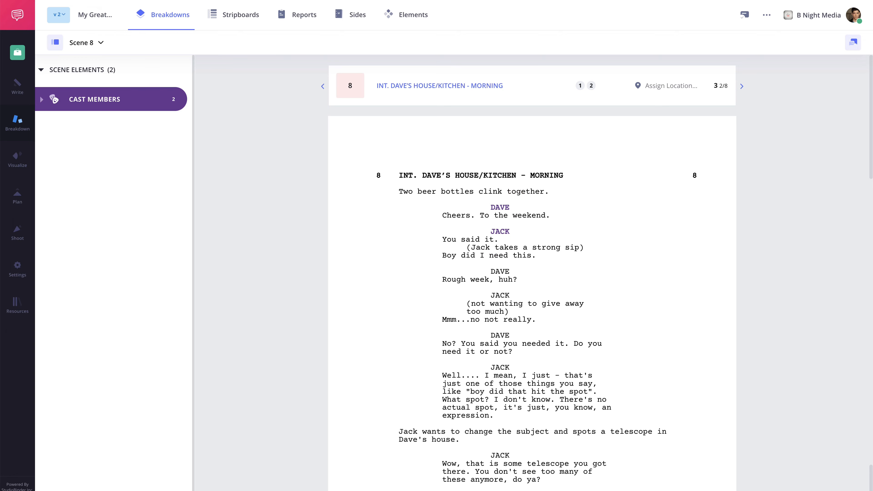
scroll(532, 271, down, 15)
scroll(532, 272, down, 15)
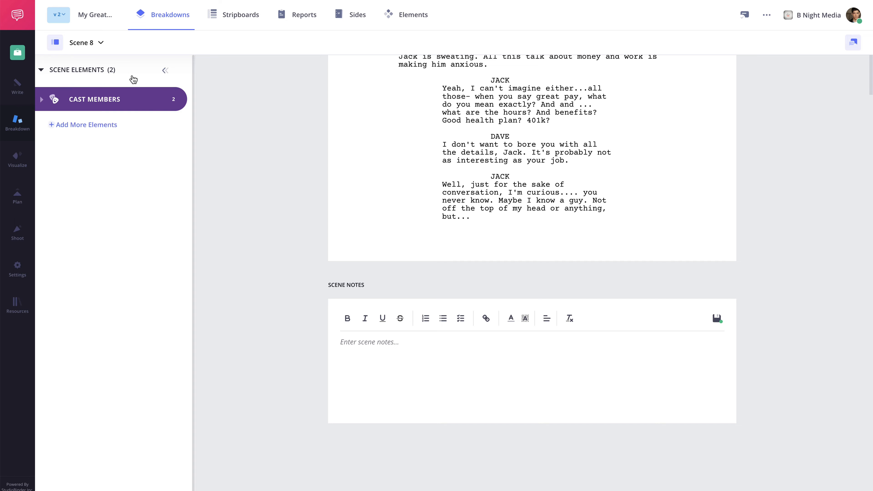
click(101, 43)
click(110, 110)
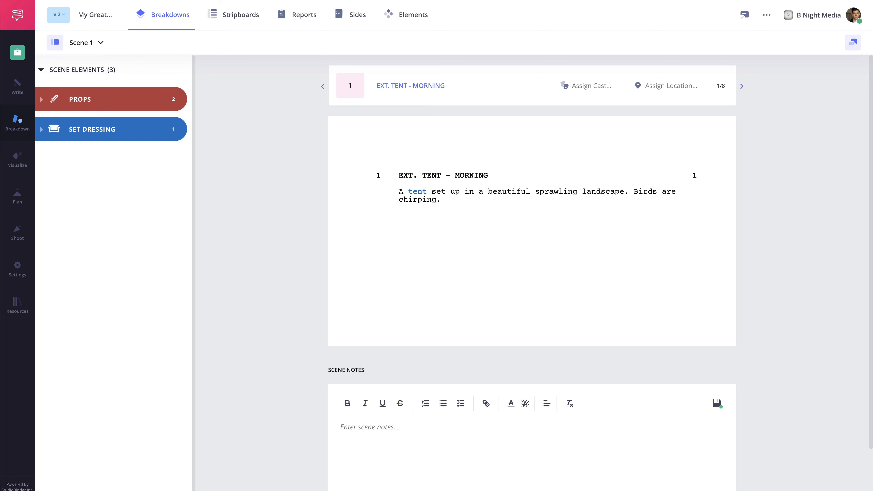
Add the scene 1 note 'Tent - Please make sure the tent pops on screen. Bright Colors. See example here.' linking 'here' to the example URL.
scroll(531, 272, down, 3)
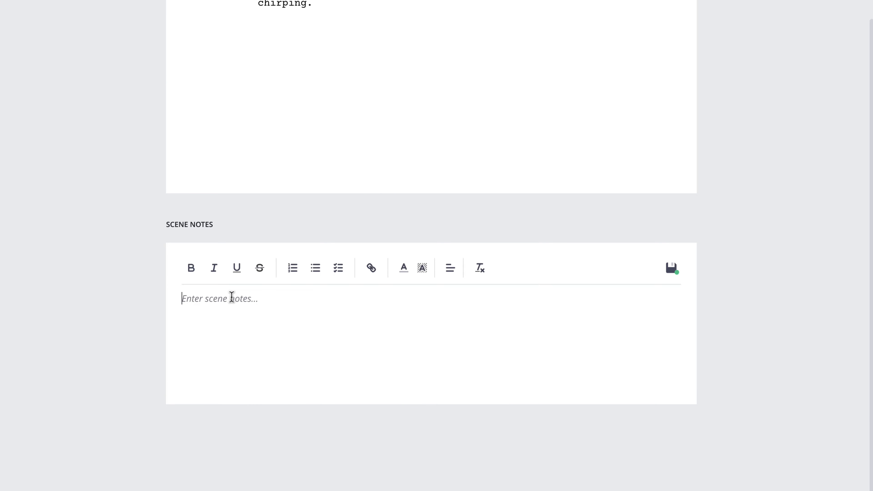
text(Tent - Please make sure the tent pops on scree)
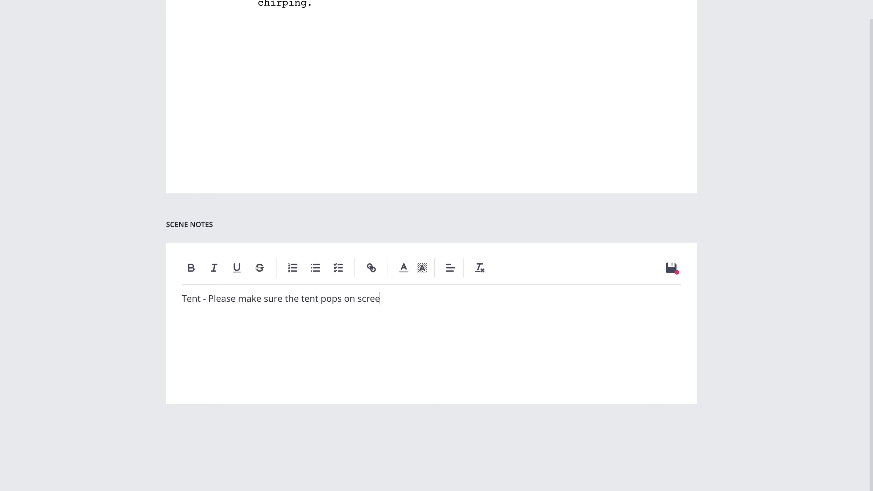
text(n. Bright Colors. See example here.)
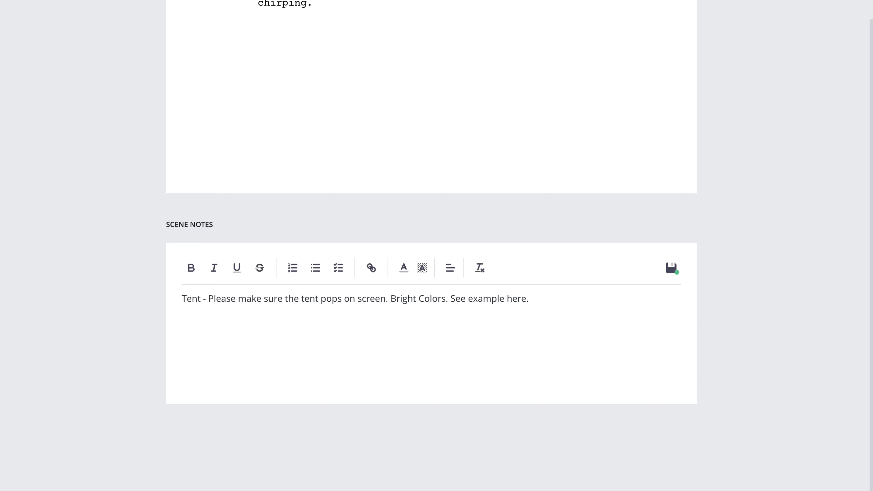
double_click(518, 299)
click(372, 270)
key(ctrl+v)
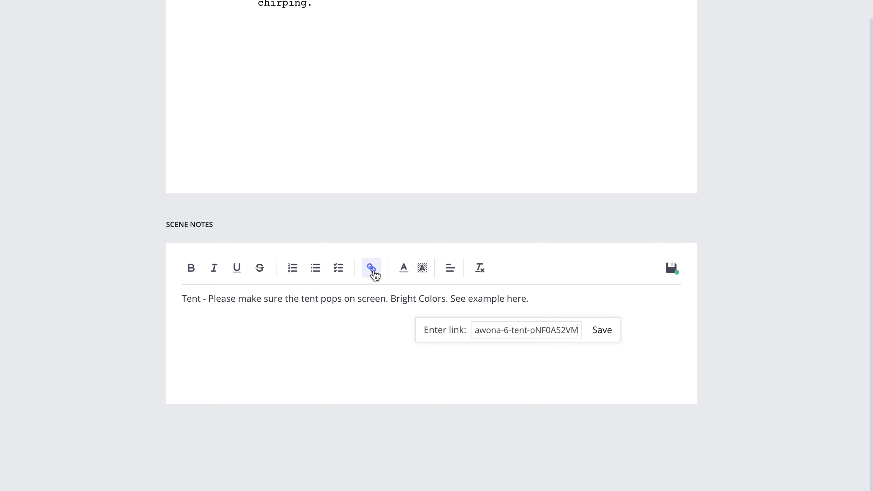
click(602, 330)
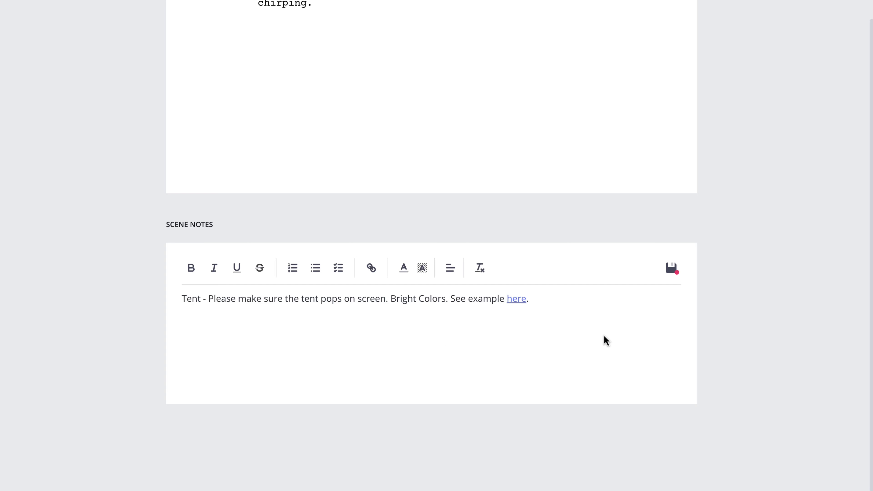
click(519, 305)
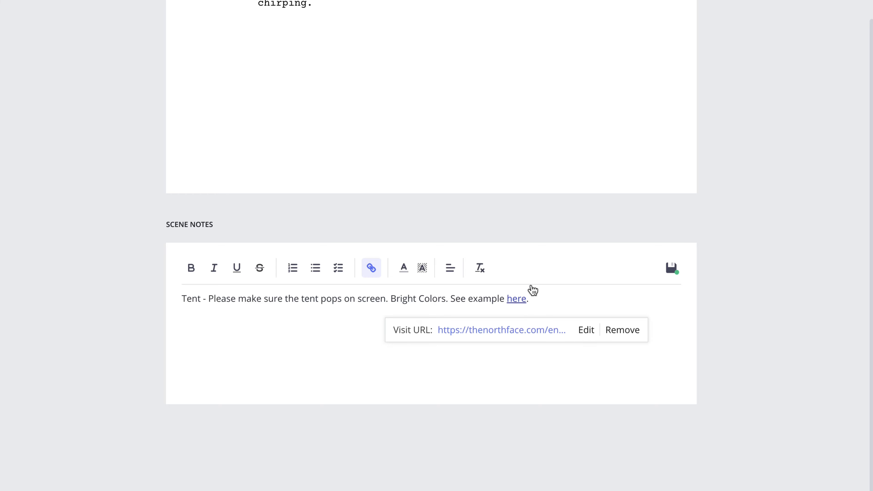
click(593, 225)
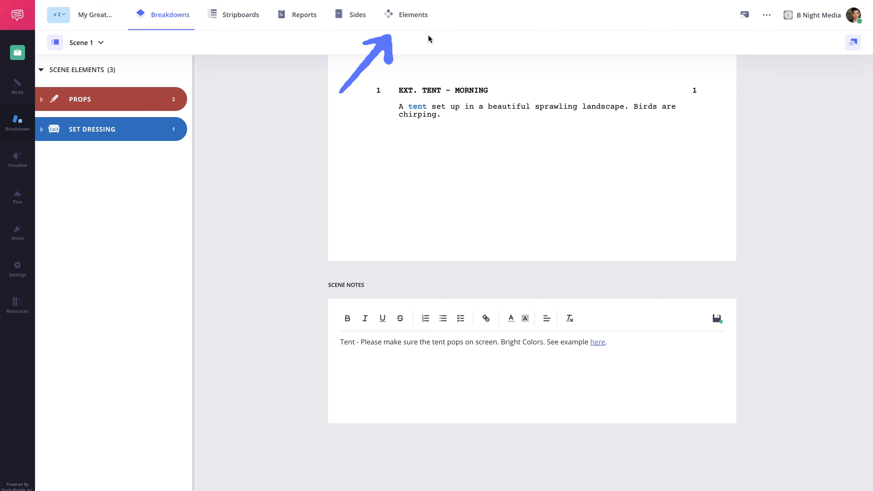
In the Props elements list, merge TNT into the TENT prop.
click(418, 25)
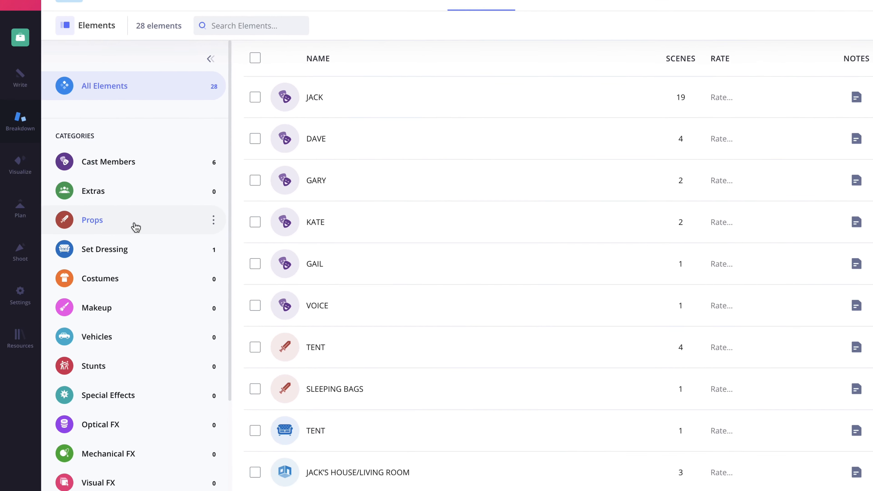
click(136, 227)
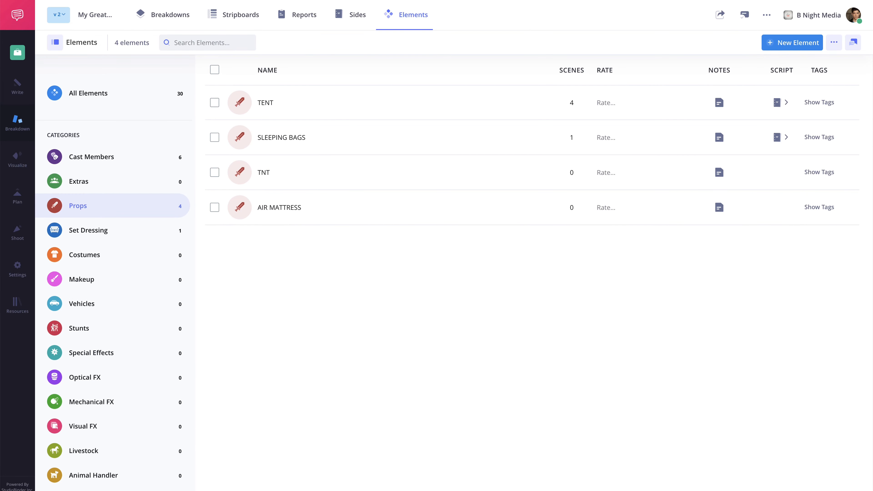
click(215, 70)
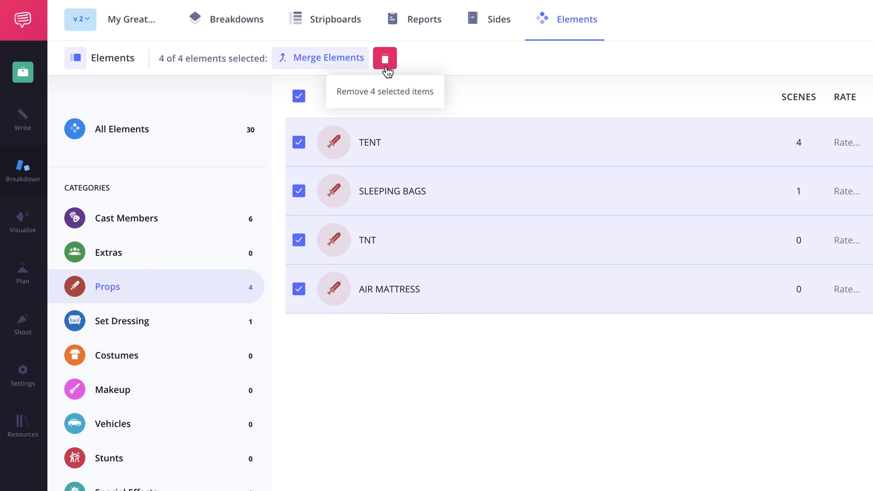
click(299, 98)
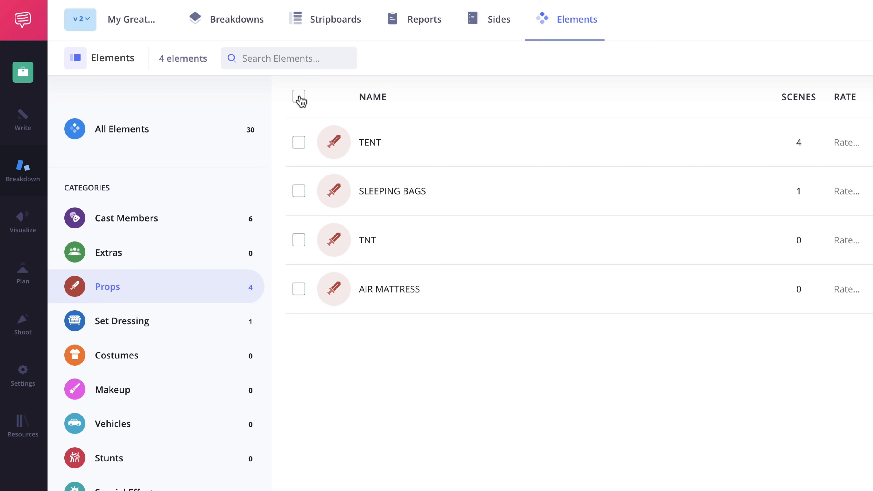
click(299, 147)
click(298, 243)
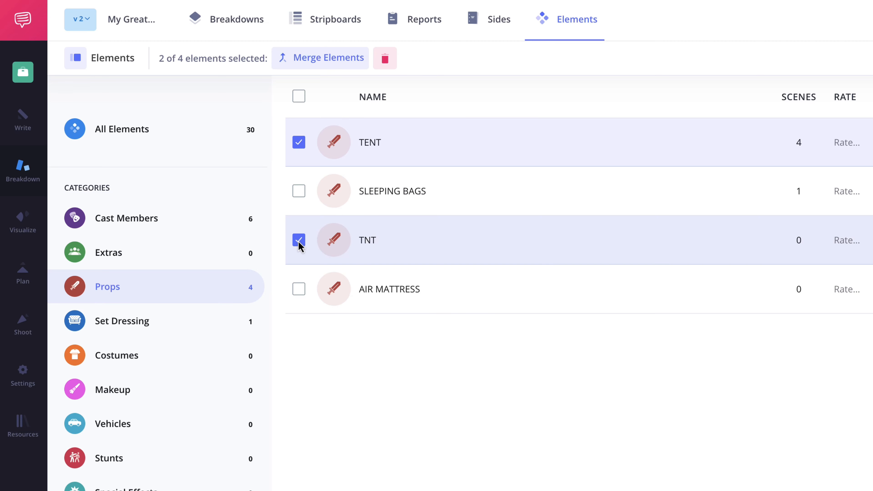
click(325, 66)
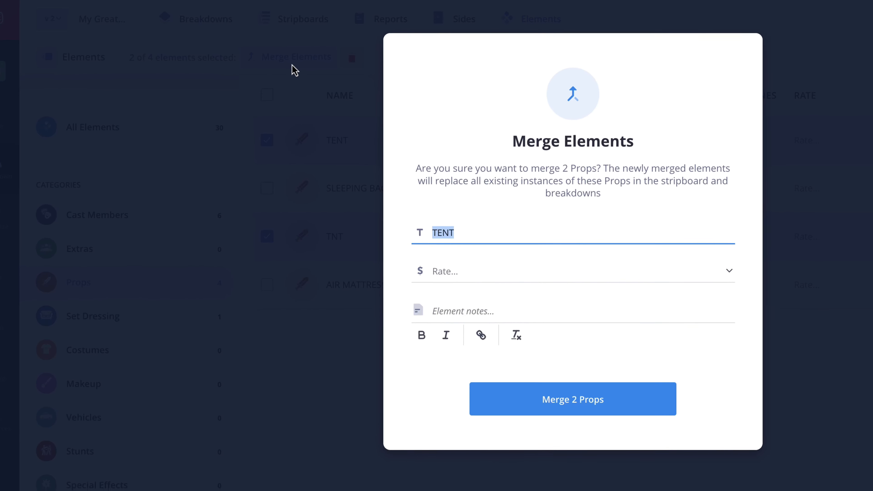
click(484, 391)
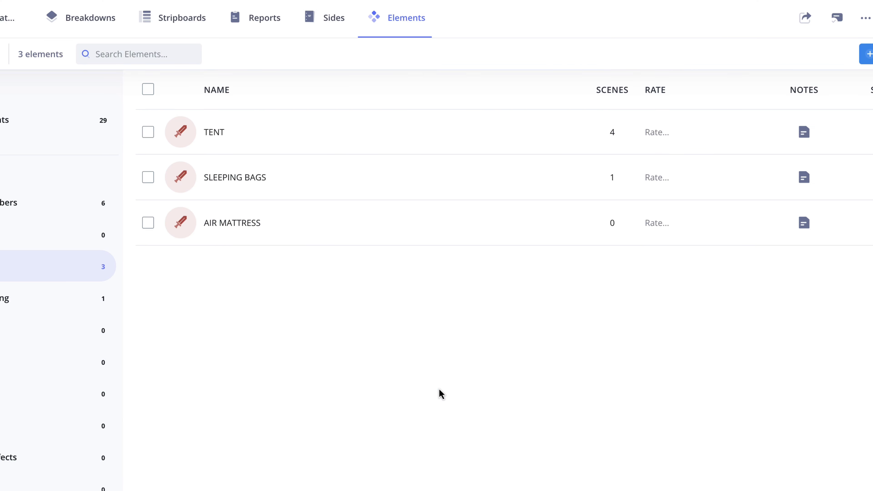
Remove the unused AIR MATTRESS prop.
click(148, 224)
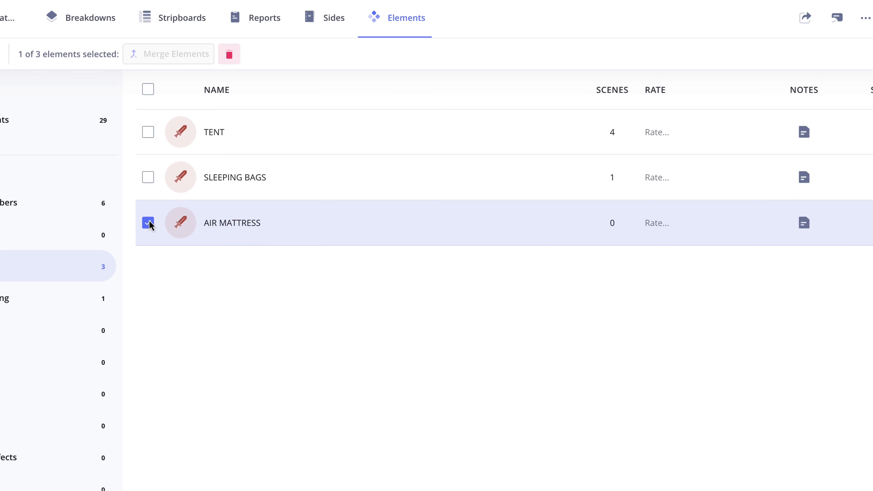
click(229, 55)
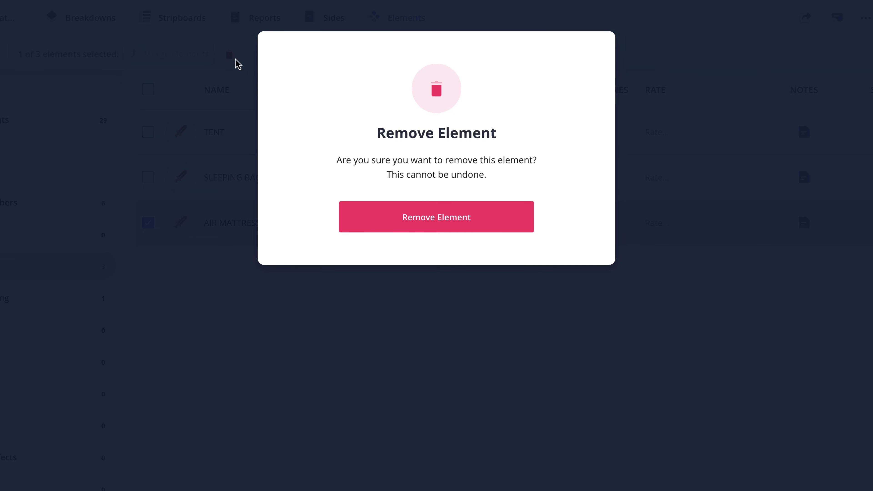
click(430, 229)
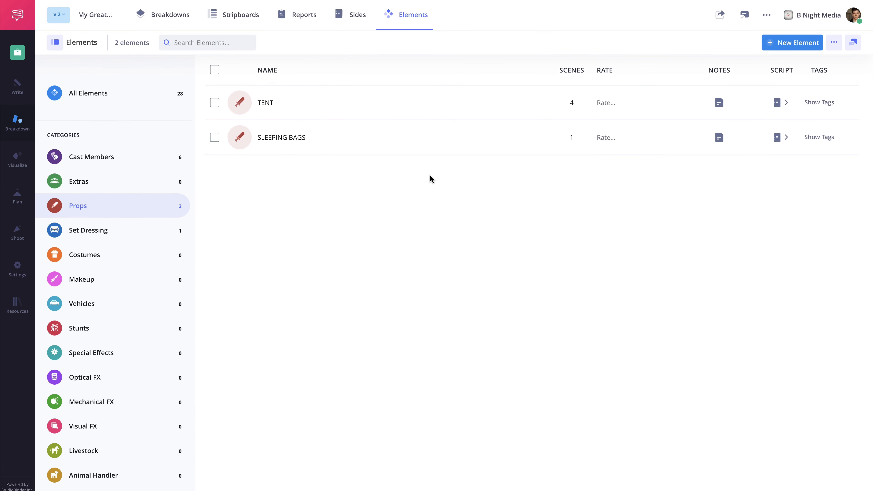
Show the six Cast Members and reorder them so JACK stays ID 1, ahead of DAVE.
click(133, 158)
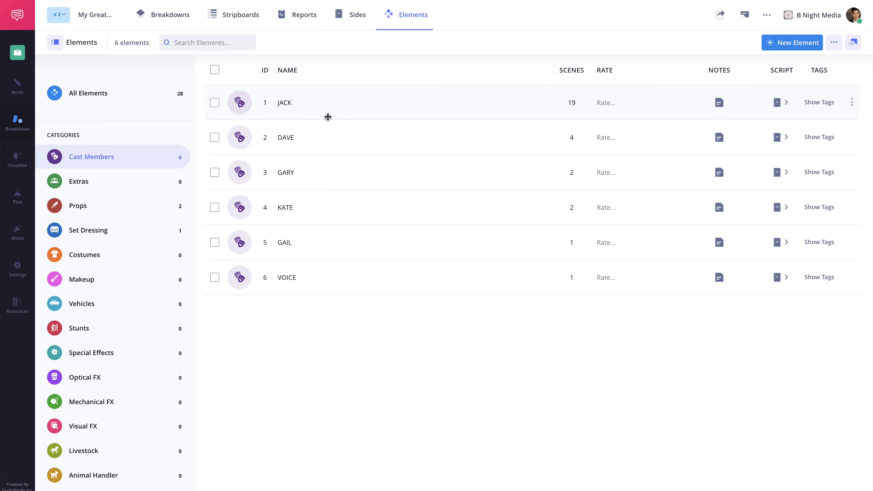
drag(329, 118, 327, 141)
drag(276, 152, 279, 100)
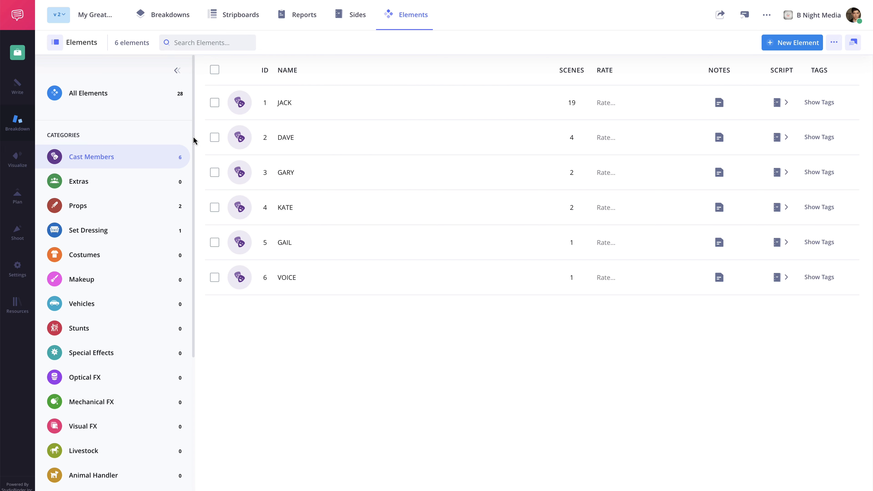
scroll(193, 162, down, 1)
drag(193, 160, 193, 357)
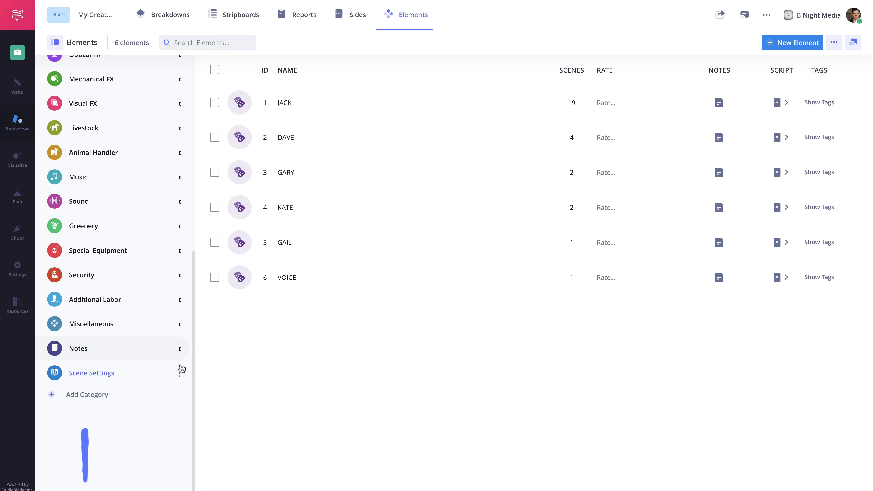
Create a yellow element category named 'Camera', then return to the 25-scene Breakdowns list.
click(113, 397)
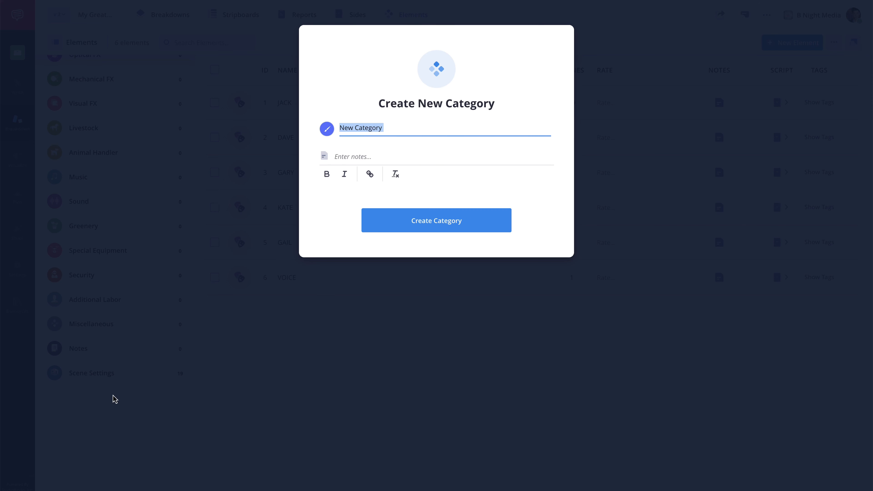
text(Camera)
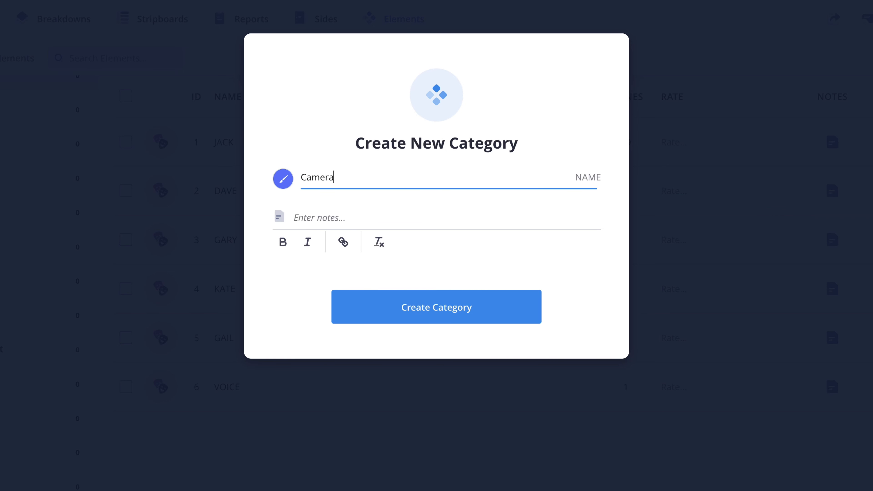
click(283, 179)
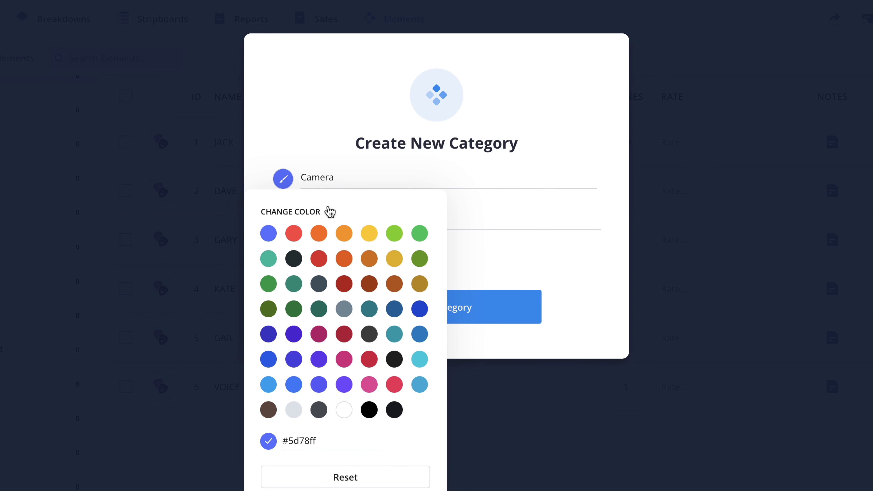
click(368, 234)
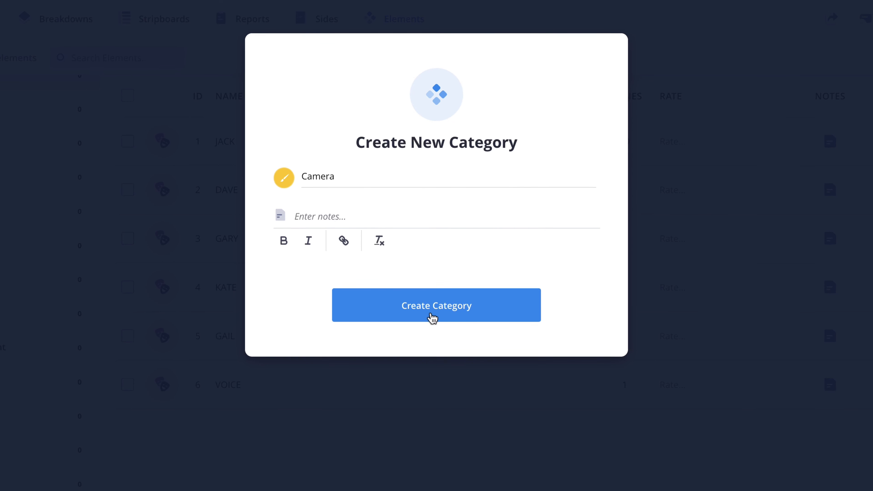
click(432, 320)
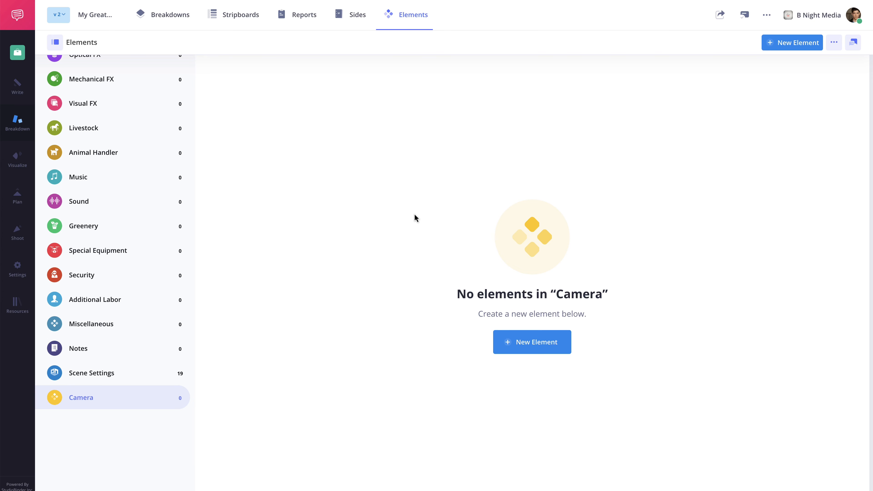
click(169, 19)
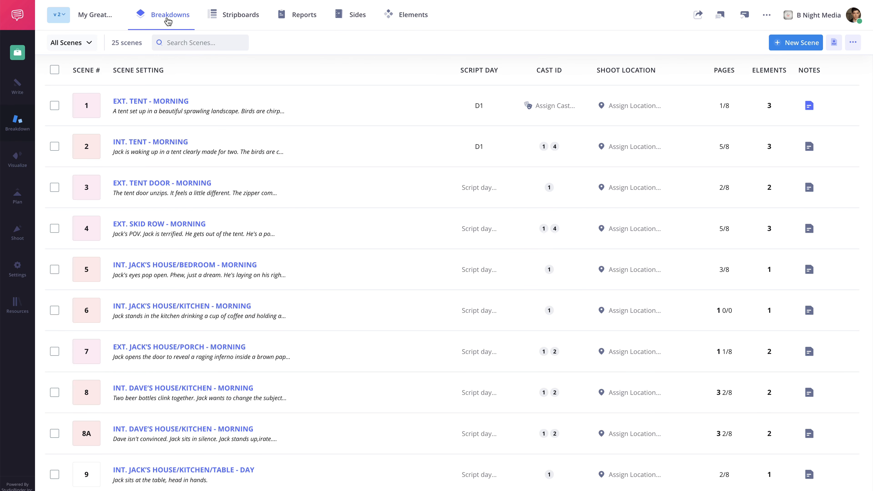
Add an 'Arri Alexa Mini' element to scene 1, filed under Camera, and expand CAMERA.
click(154, 104)
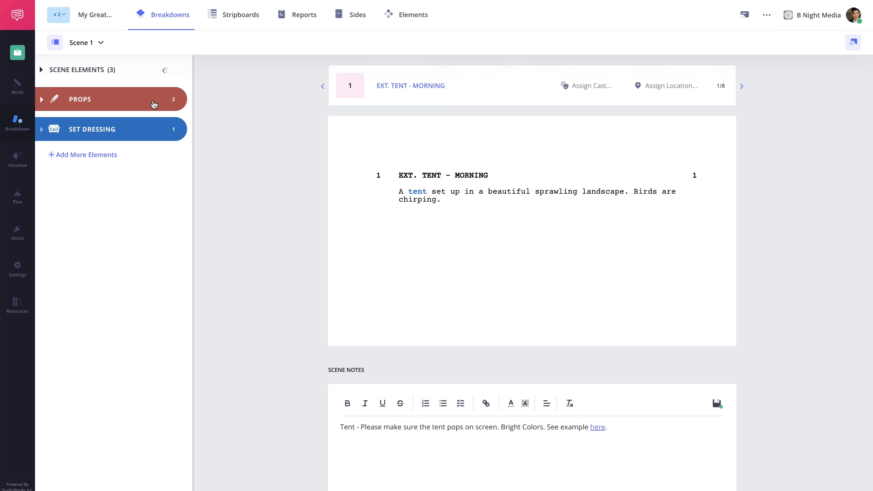
click(88, 155)
text(Arri Alexa Mini)
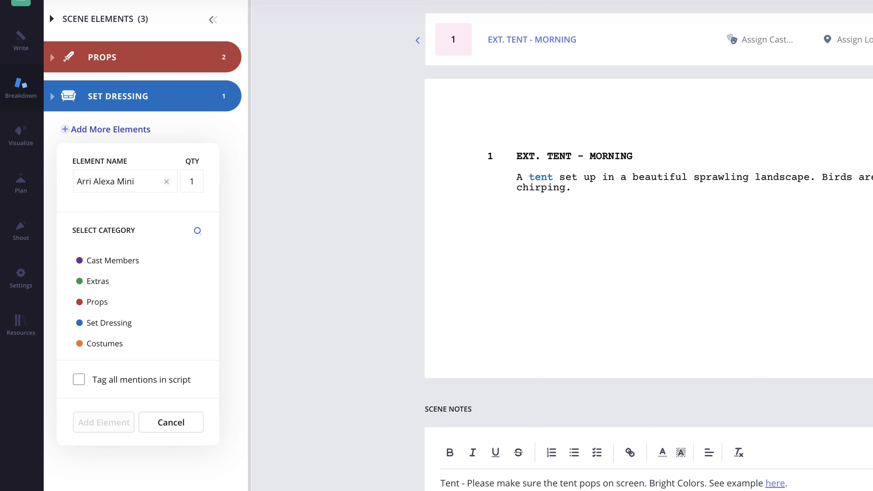
scroll(123, 293, down, 8)
scroll(123, 295, down, 4)
click(121, 322)
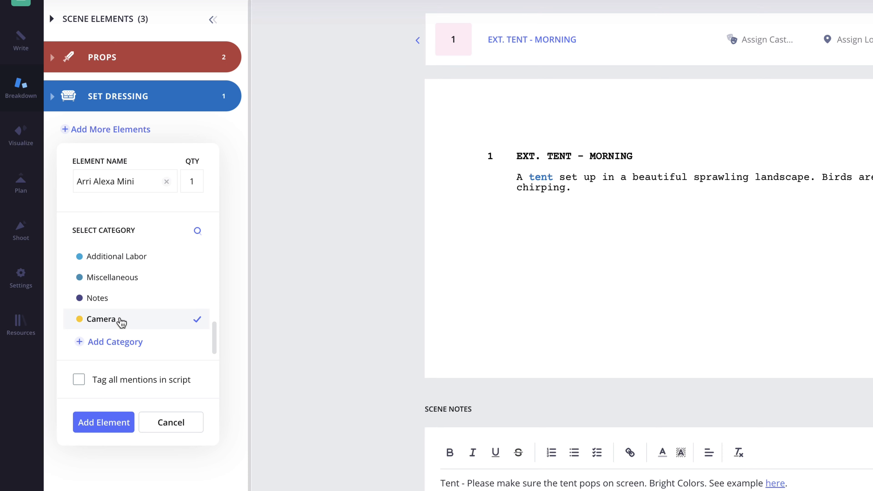
click(103, 423)
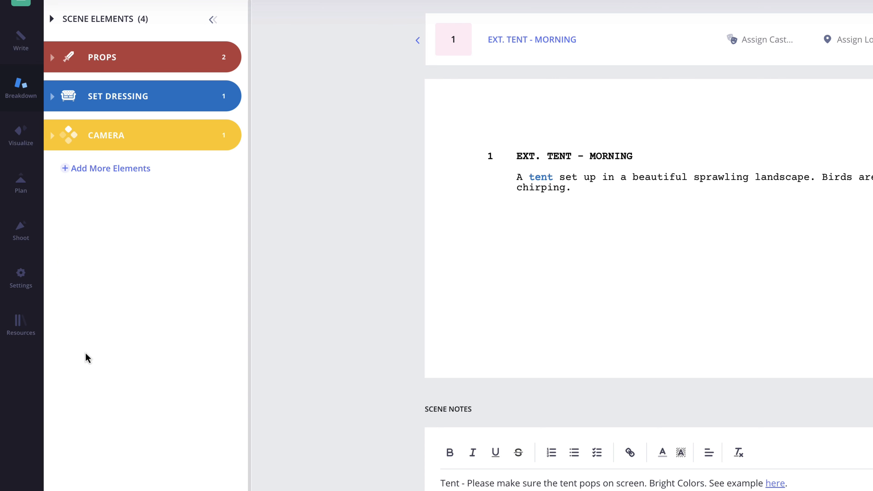
click(52, 136)
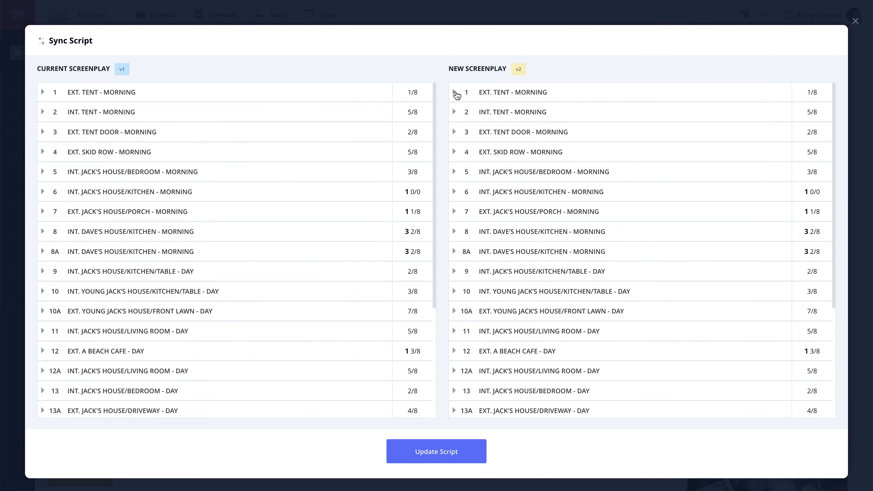
Expand scenes 1 and 4 to compare screenplay v1 and v2 text side by side.
click(455, 92)
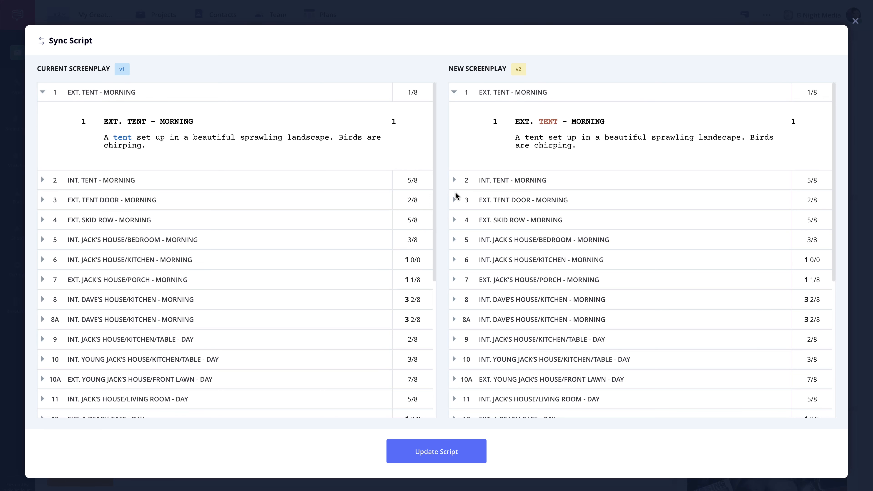
click(455, 220)
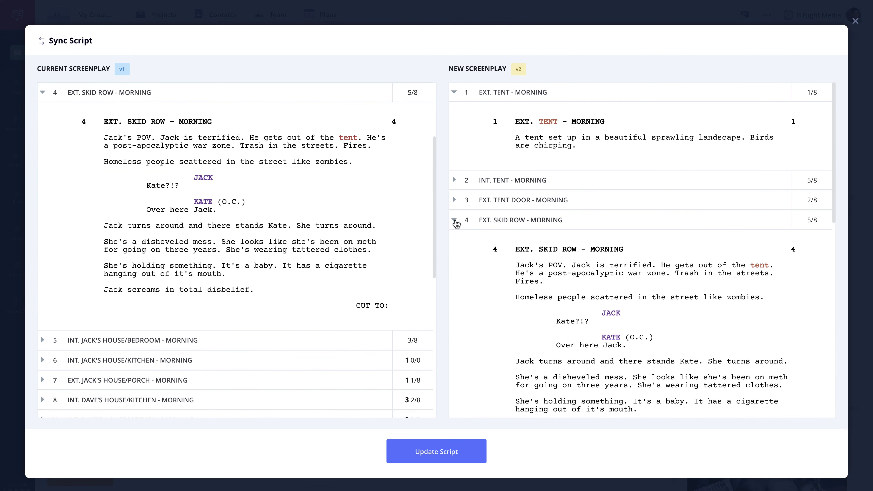